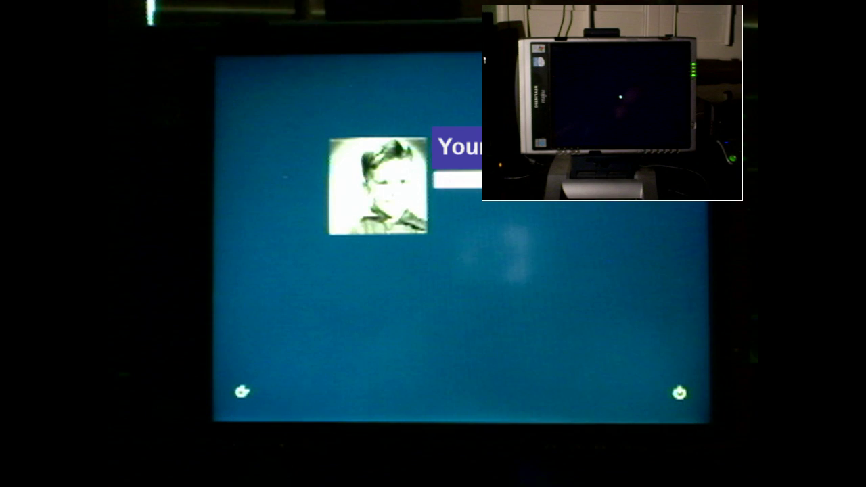
- Submit the lock-screen password to sign in to Windows 8
{"action": "key", "text": "Return"}
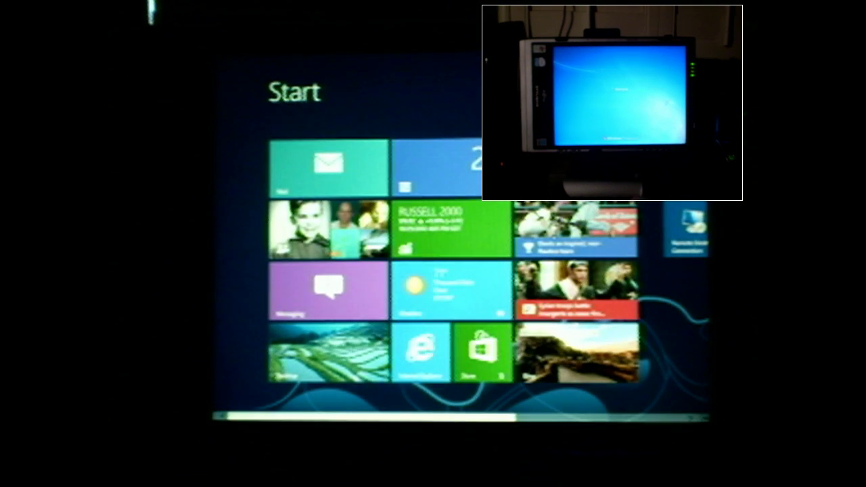
- Launch Internet Explorer 10 to view the MSN Frankenstorm story, then return to Start
{"action": "left_click", "coordinate": [425, 346]}
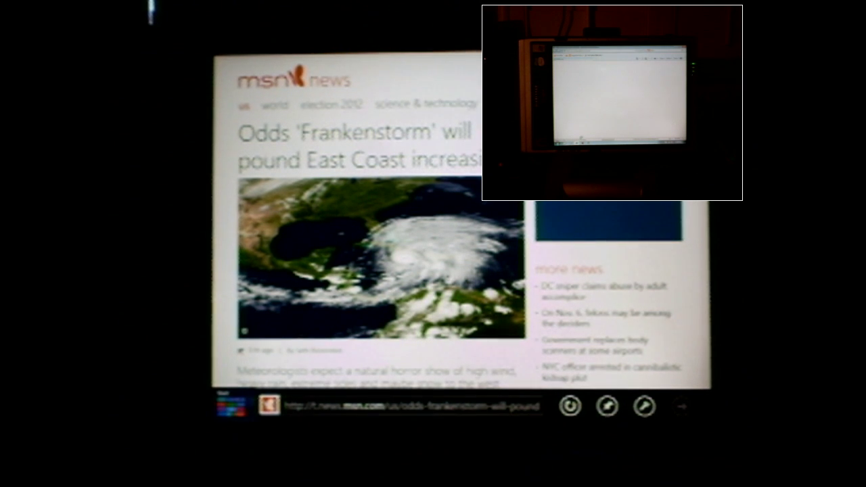
{"action": "left_click", "coordinate": [230, 404]}
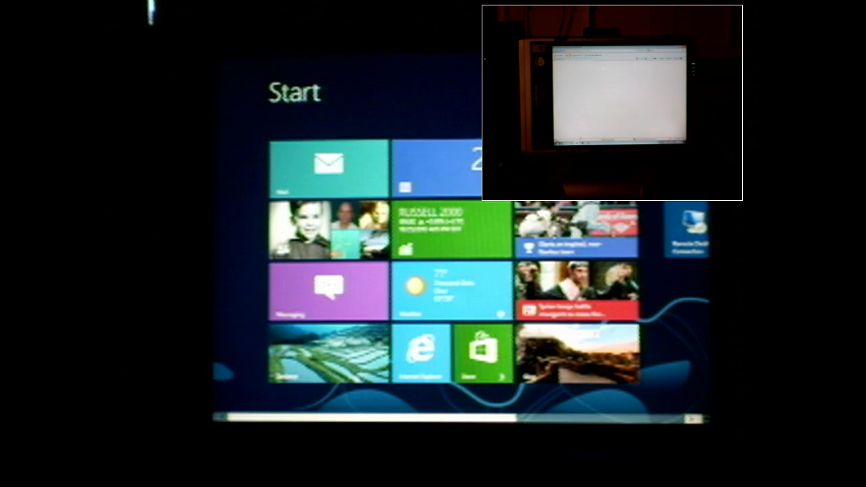
- Restart Windows 8 from Settings > Power > Restart in the Charms bar
{"action": "left_click", "coordinate": [686, 329]}
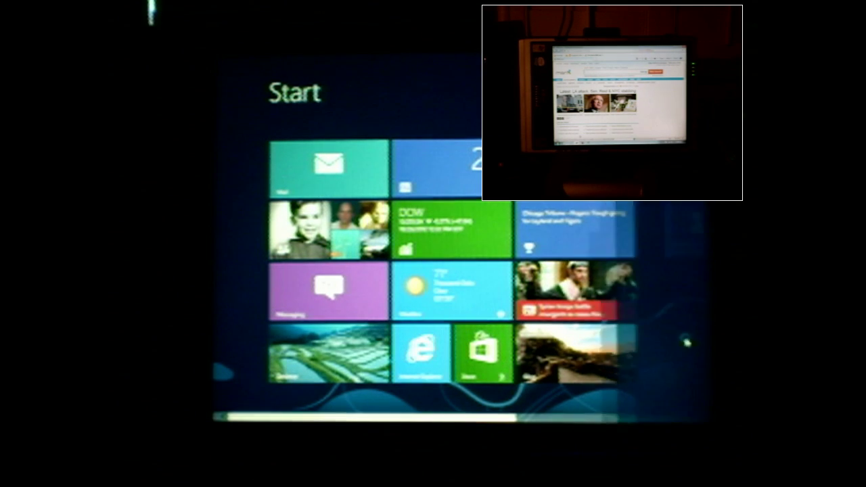
{"action": "left_click", "coordinate": [626, 350]}
{"action": "left_click", "coordinate": [621, 321]}
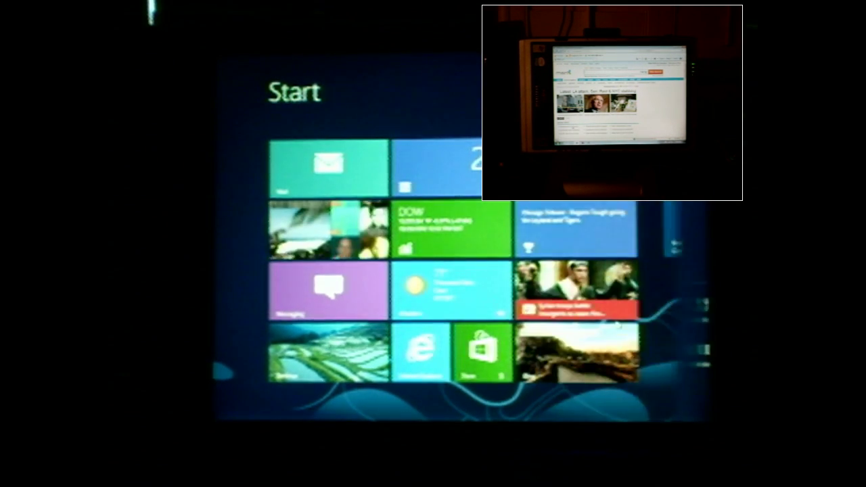